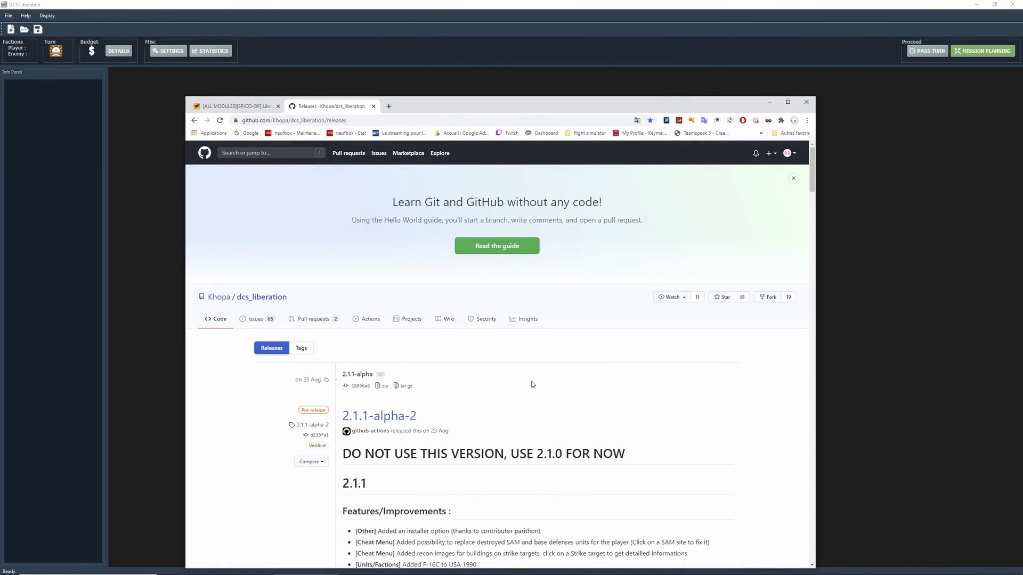
- Download DCS.Liberation.2.1.0.zip from the 2.1.0 release's assets and close the file explorer and browser windows
{"action": "scroll", "coordinate": [532, 382], "scroll_direction": "down", "scroll_amount": 2}
{"action": "scroll", "coordinate": [532, 382], "scroll_direction": "down", "scroll_amount": 2}
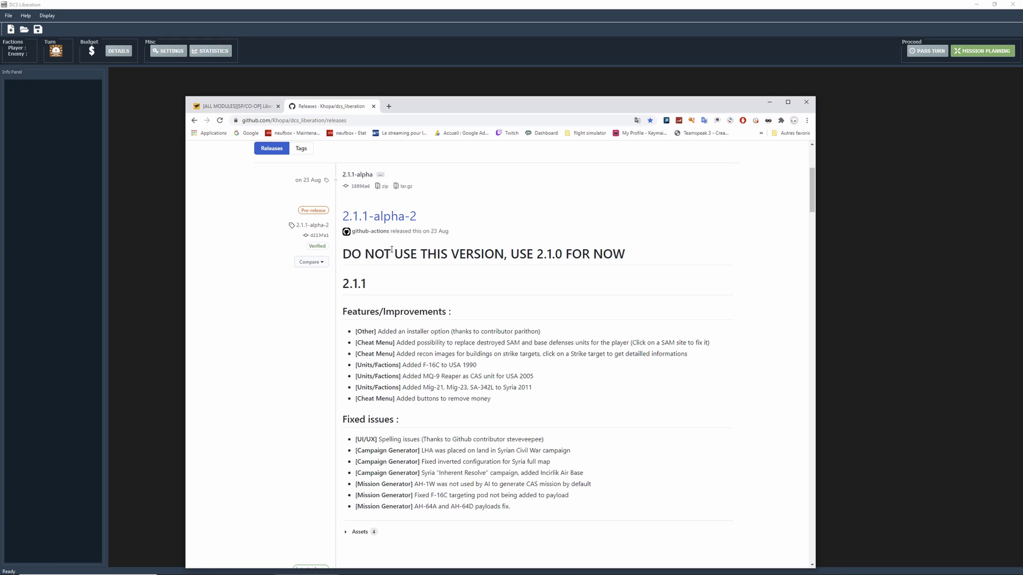
{"action": "scroll", "coordinate": [425, 364], "scroll_direction": "down", "scroll_amount": 7}
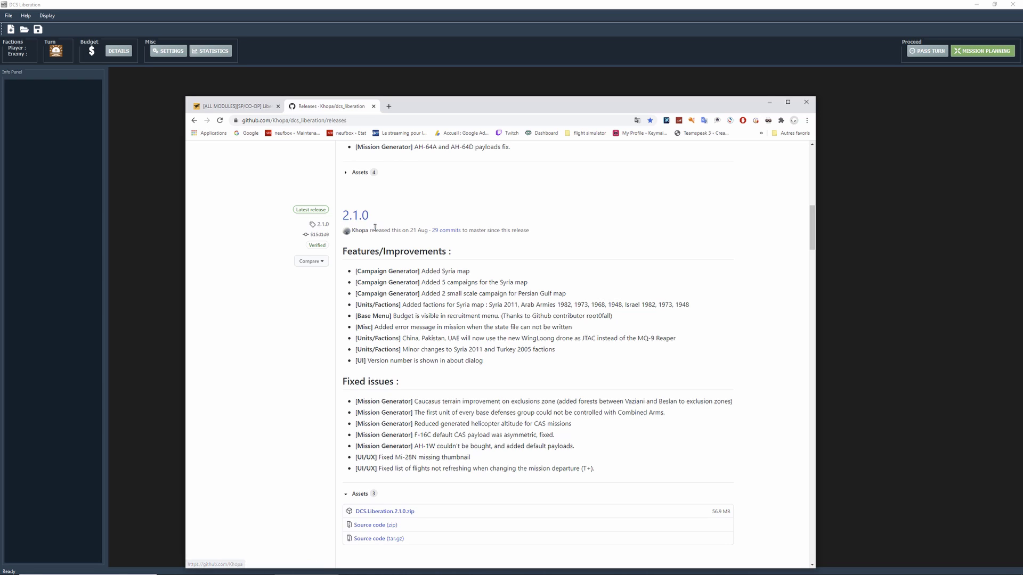
{"action": "scroll", "coordinate": [437, 364], "scroll_direction": "down", "scroll_amount": 2}
{"action": "scroll", "coordinate": [436, 363], "scroll_direction": "down", "scroll_amount": 2}
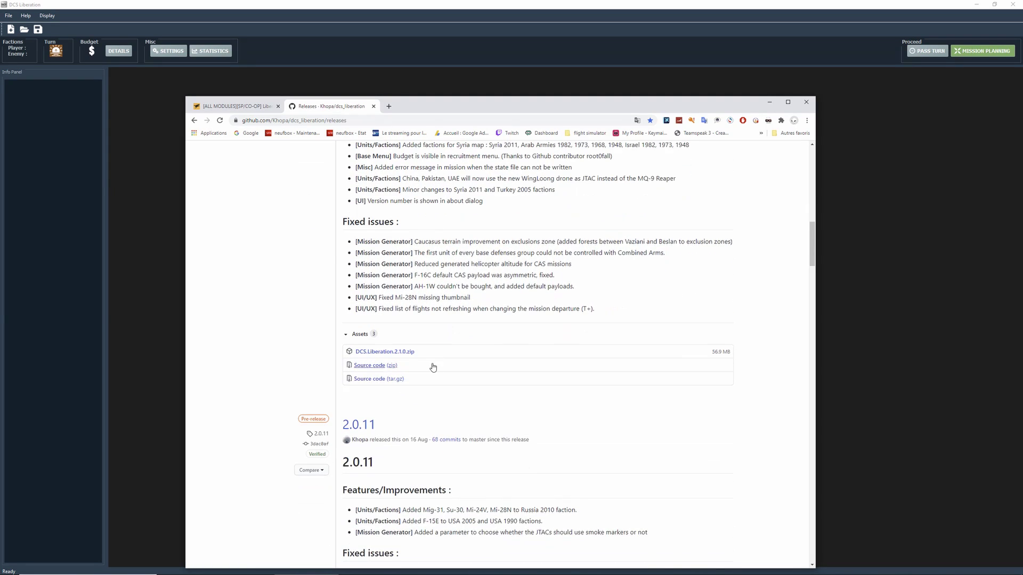
{"action": "left_click", "coordinate": [389, 353]}
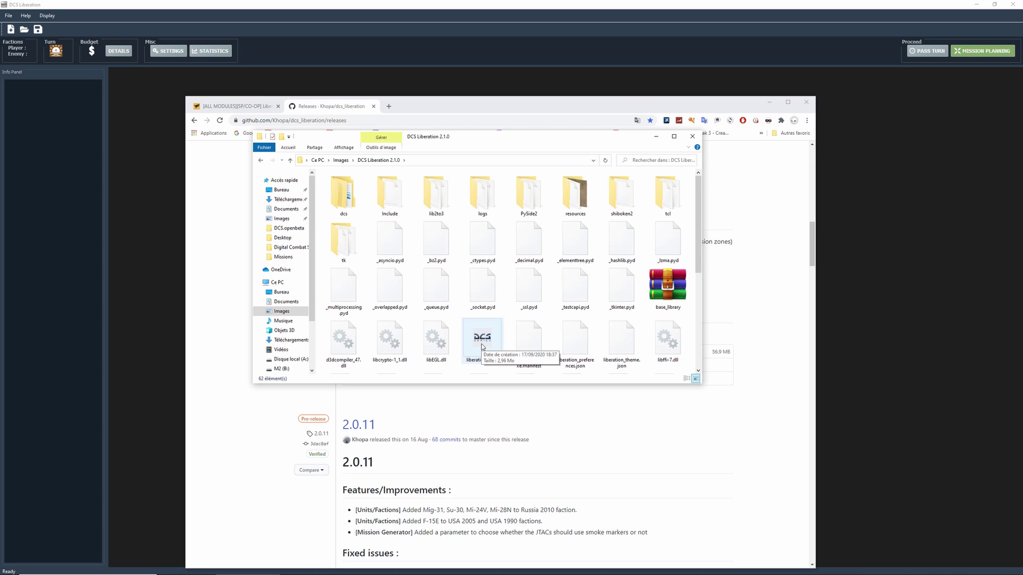
{"action": "left_click", "coordinate": [693, 136]}
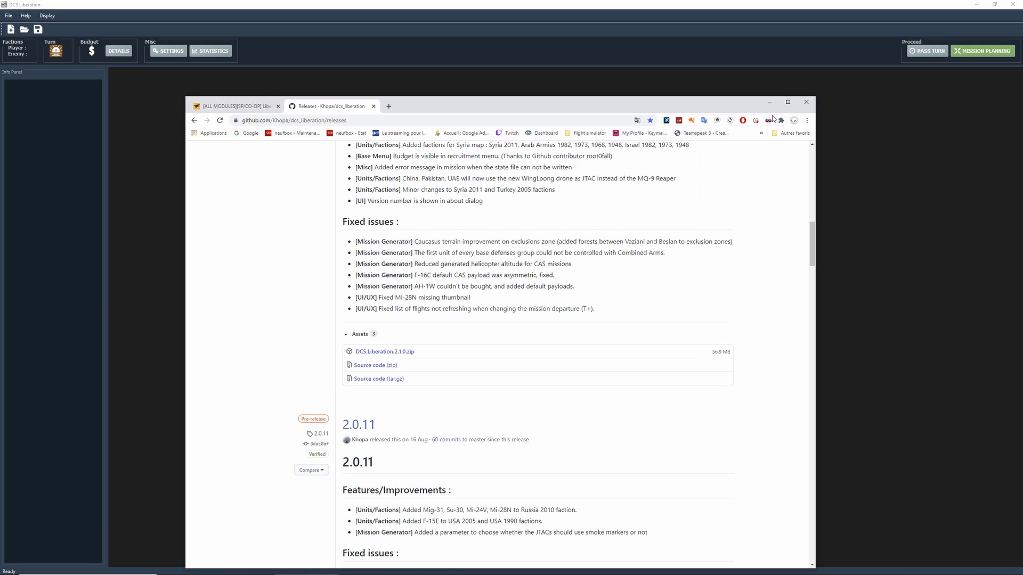
{"action": "left_click", "coordinate": [806, 102]}
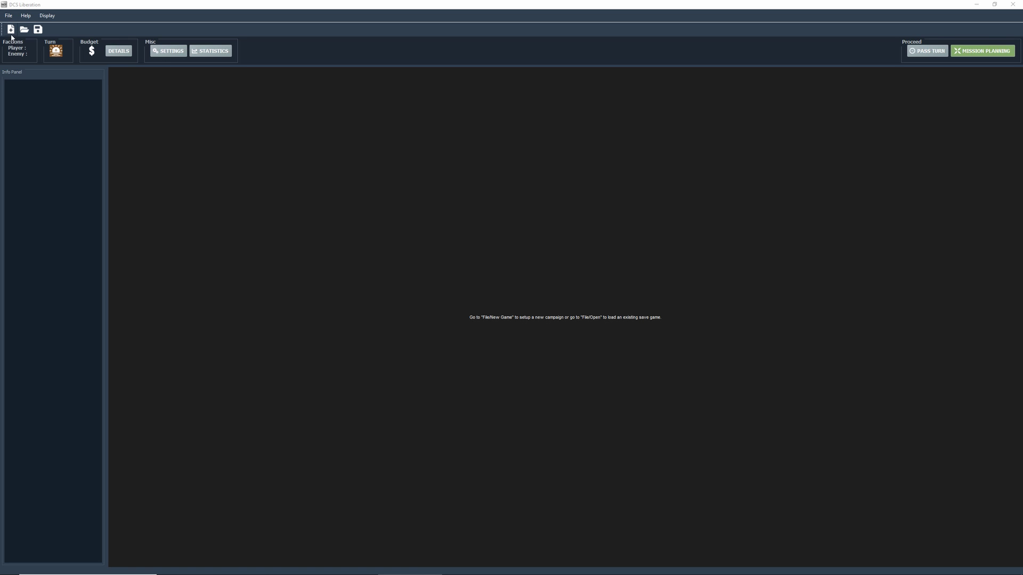
- Review the map display options and the preferences for DCS directories and theme, leaving the settings as they are
{"action": "left_click", "coordinate": [47, 16]}
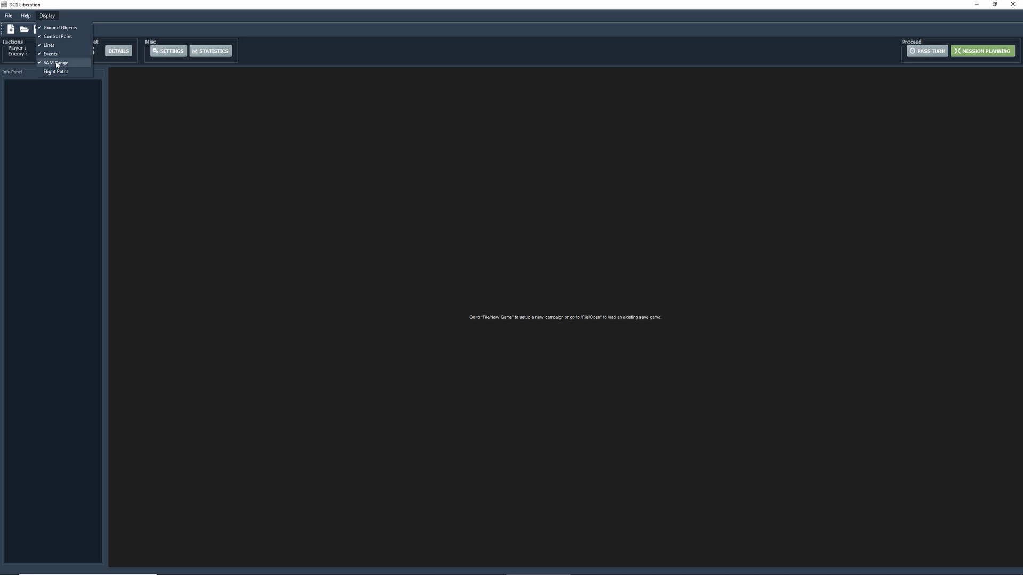
{"action": "mouse_move", "coordinate": [33, 19]}
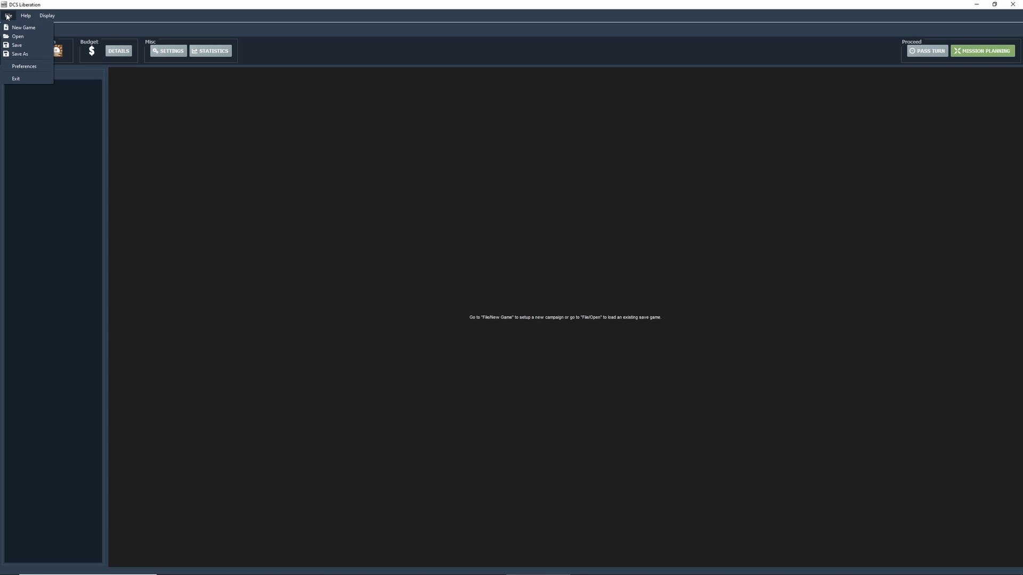
{"action": "left_click", "coordinate": [31, 65]}
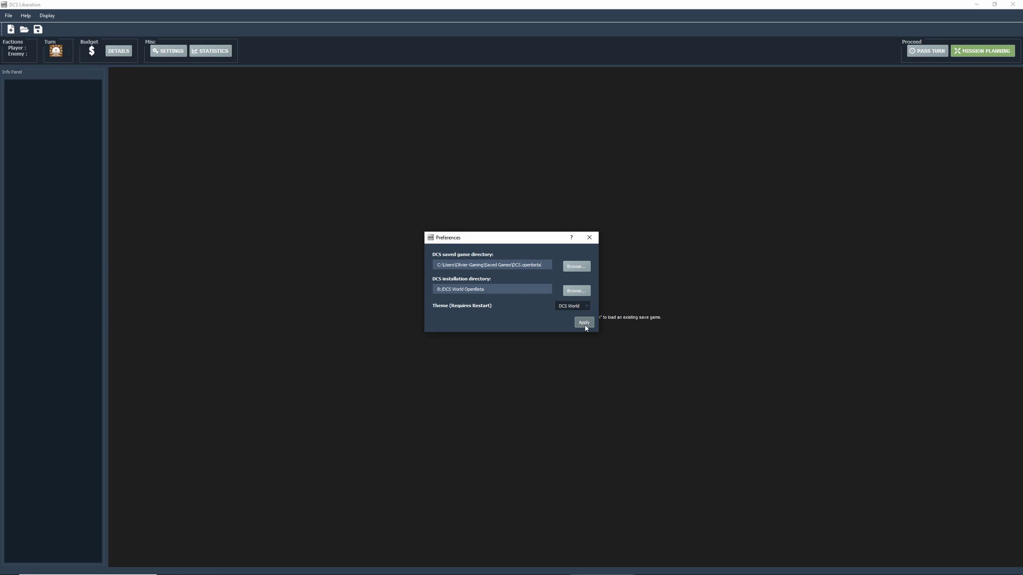
{"action": "left_click", "coordinate": [589, 238]}
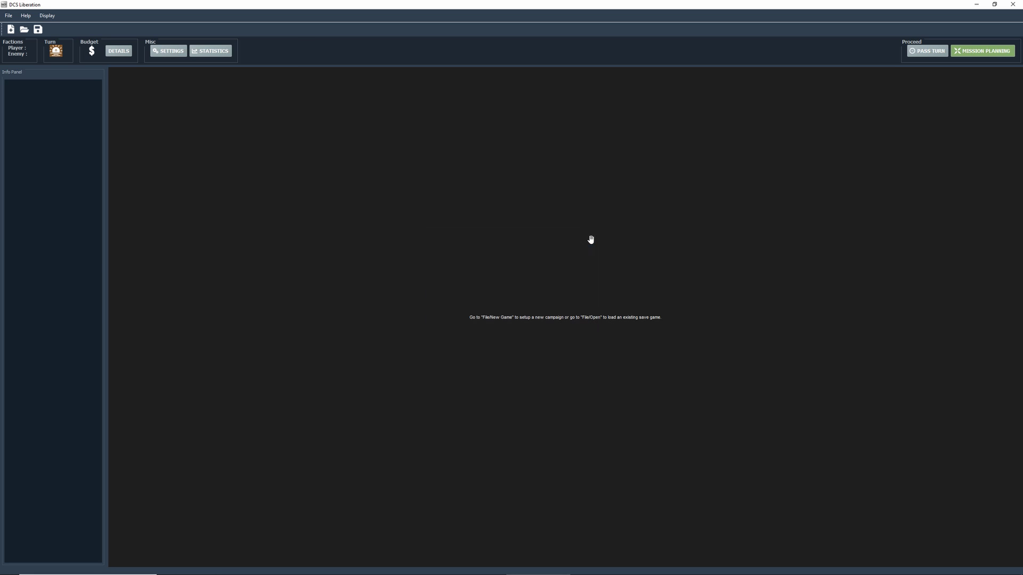
- Start a new game and advance past the introduction to the faction selection
{"action": "left_click", "coordinate": [12, 29]}
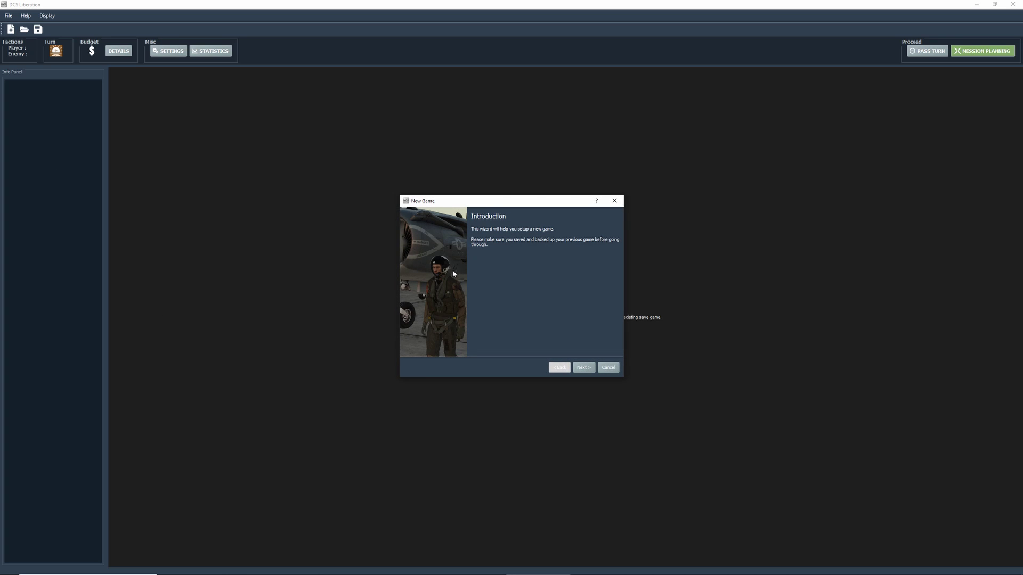
{"action": "left_click", "coordinate": [583, 368]}
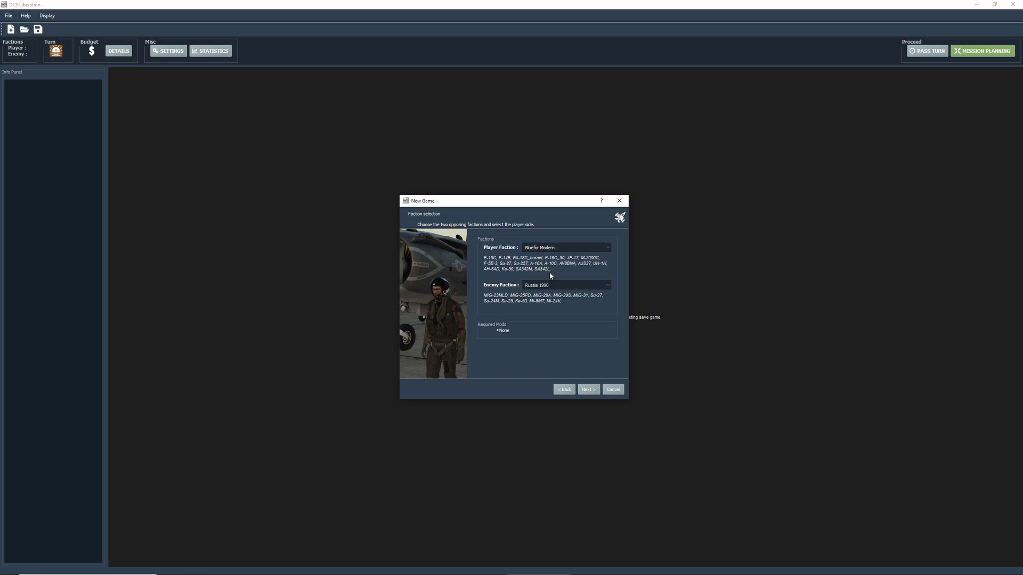
- Try Bluefor Cold War 1970s and USA 1955 (WW2 Pack) as the player faction to compare their aircraft
{"action": "left_click", "coordinate": [553, 249]}
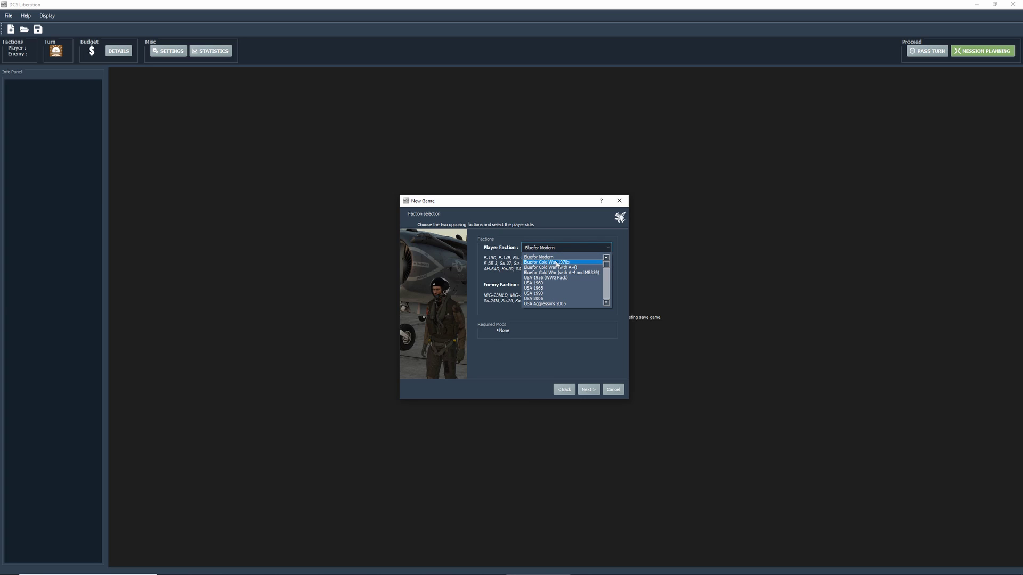
{"action": "left_click", "coordinate": [557, 263]}
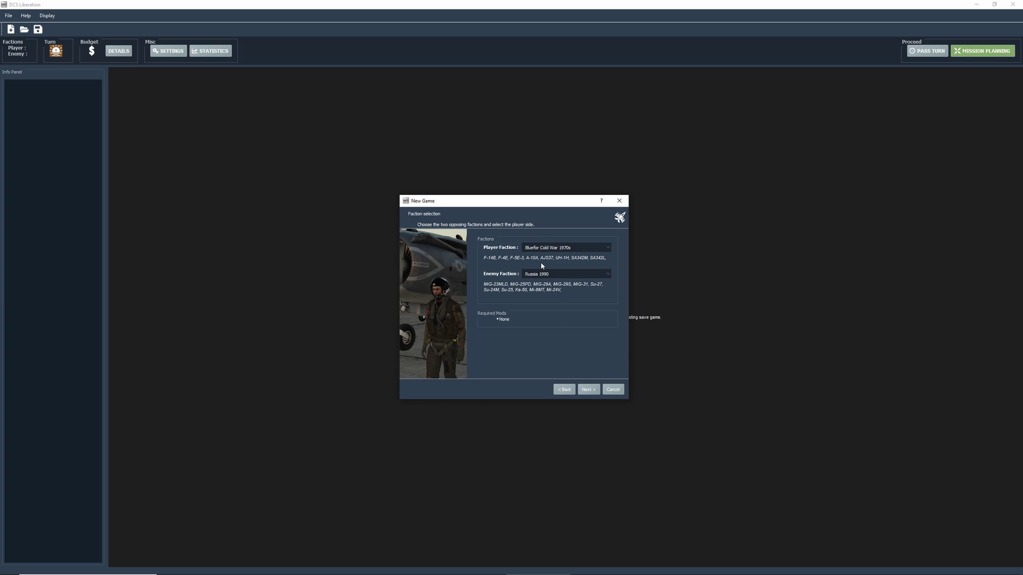
{"action": "left_click", "coordinate": [564, 248]}
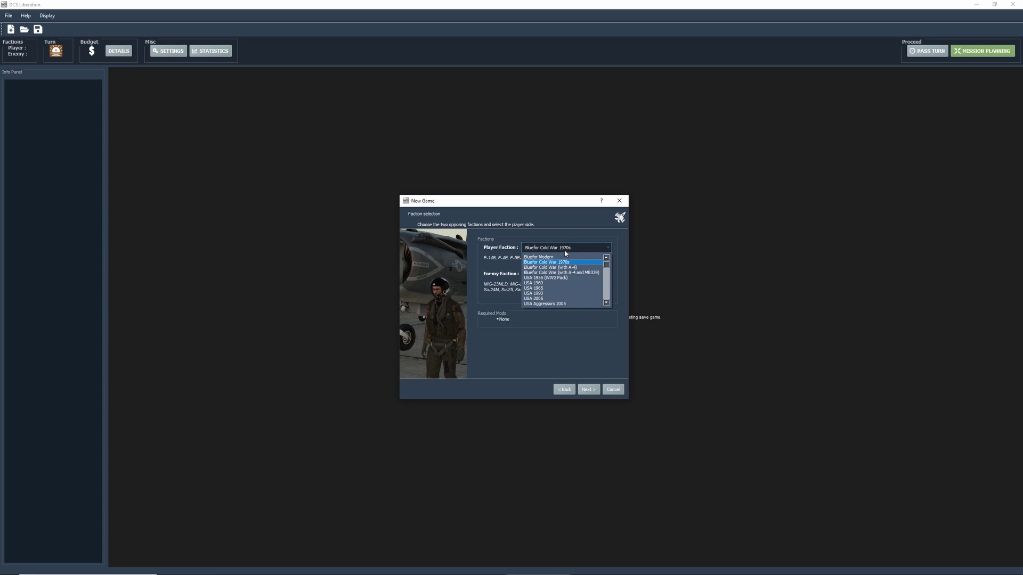
{"action": "left_click", "coordinate": [559, 280]}
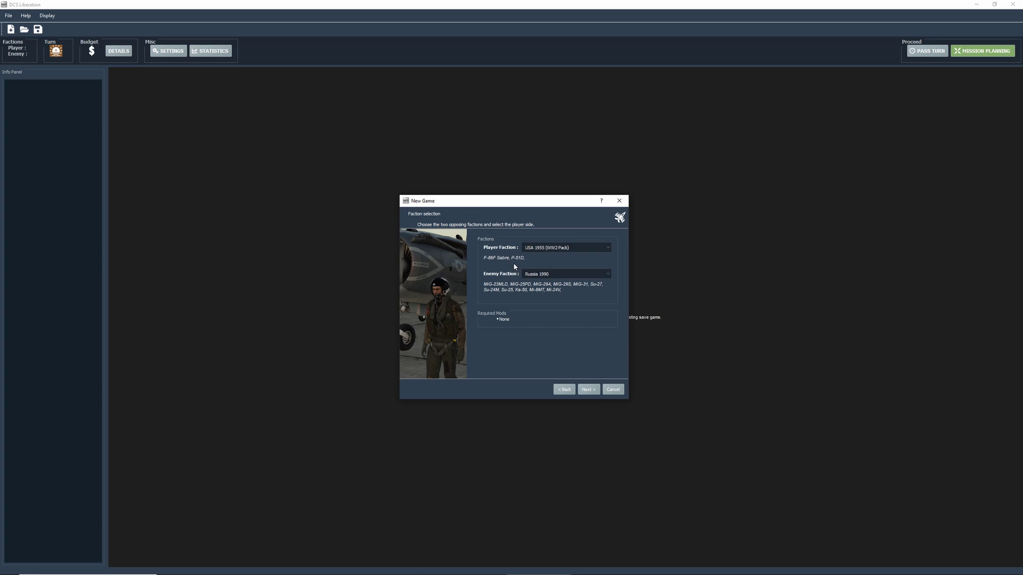
- Set the player faction to USA 1944 (WW2 Pack)
{"action": "left_click", "coordinate": [551, 248]}
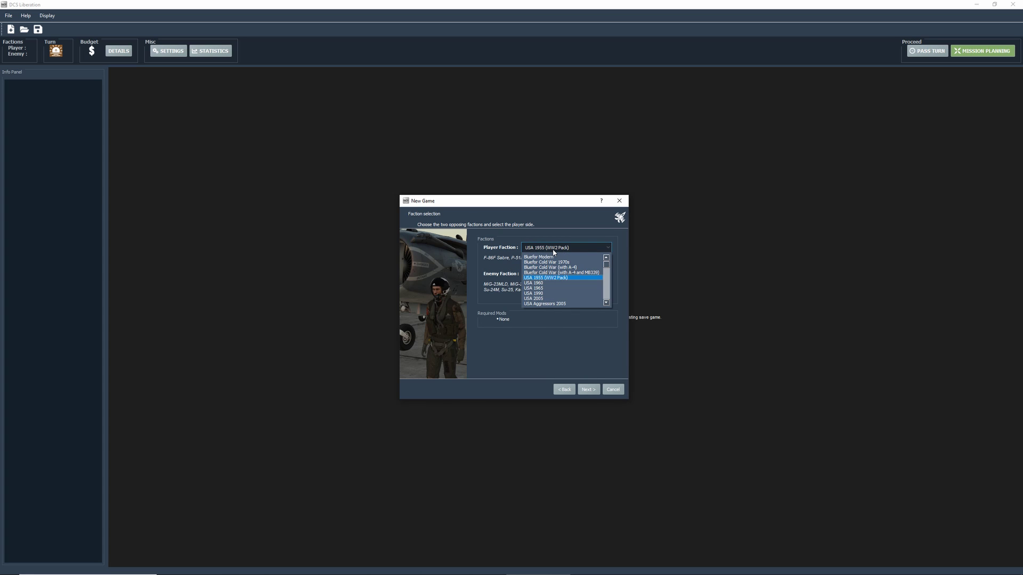
{"action": "scroll", "coordinate": [568, 272], "scroll_direction": "down", "scroll_amount": 3}
{"action": "scroll", "coordinate": [571, 282], "scroll_direction": "down", "scroll_amount": 2}
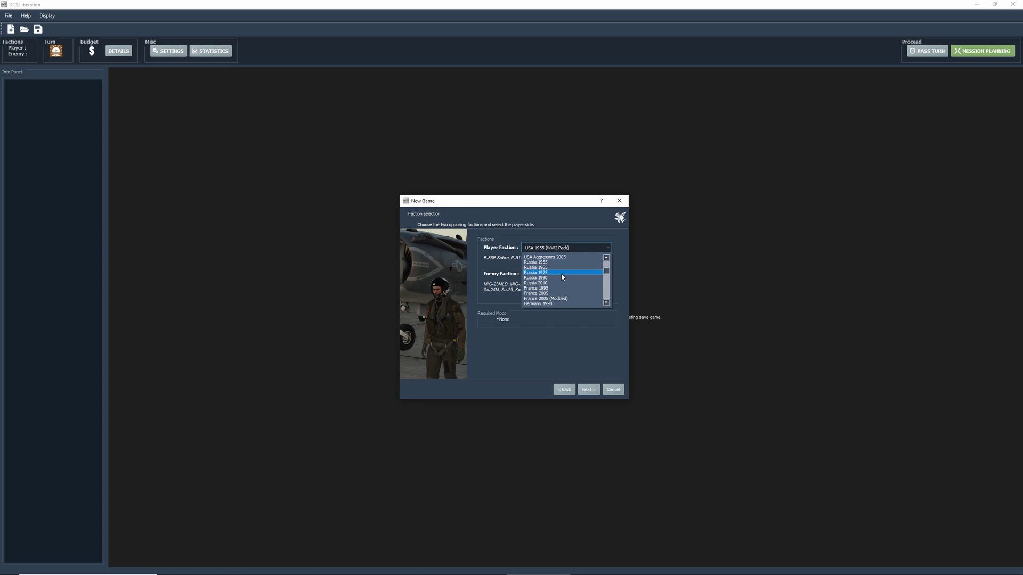
{"action": "scroll", "coordinate": [562, 296], "scroll_direction": "down", "scroll_amount": 1}
{"action": "scroll", "coordinate": [556, 292], "scroll_direction": "down", "scroll_amount": 1}
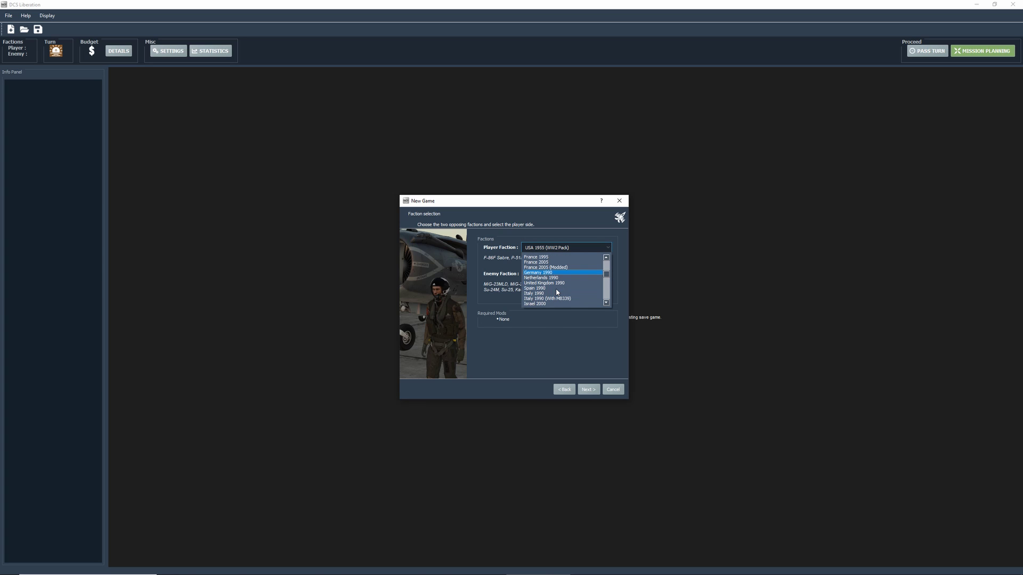
{"action": "scroll", "coordinate": [557, 292], "scroll_direction": "down", "scroll_amount": 1}
{"action": "scroll", "coordinate": [556, 291], "scroll_direction": "down", "scroll_amount": 4}
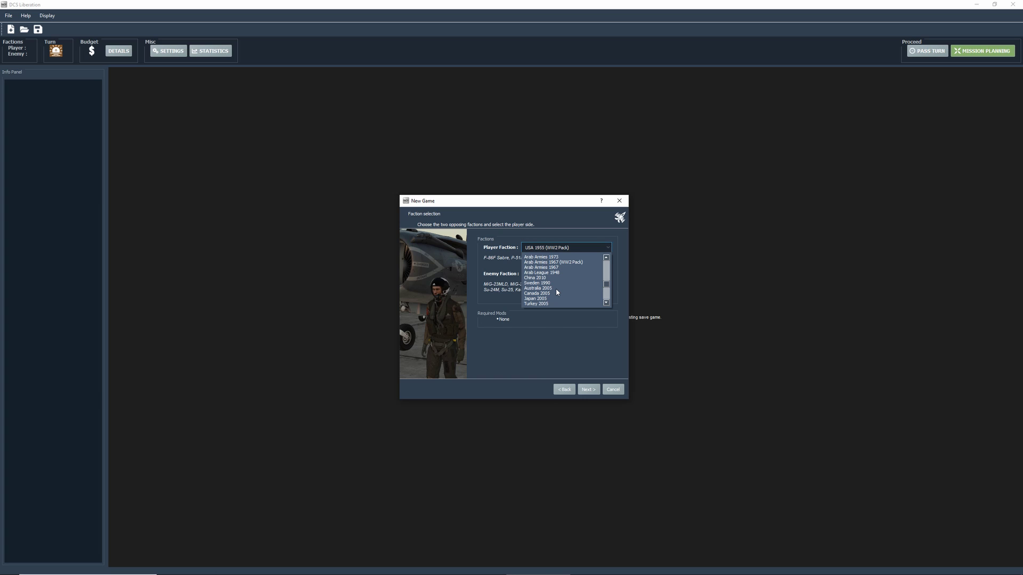
{"action": "scroll", "coordinate": [557, 292], "scroll_direction": "down", "scroll_amount": 3}
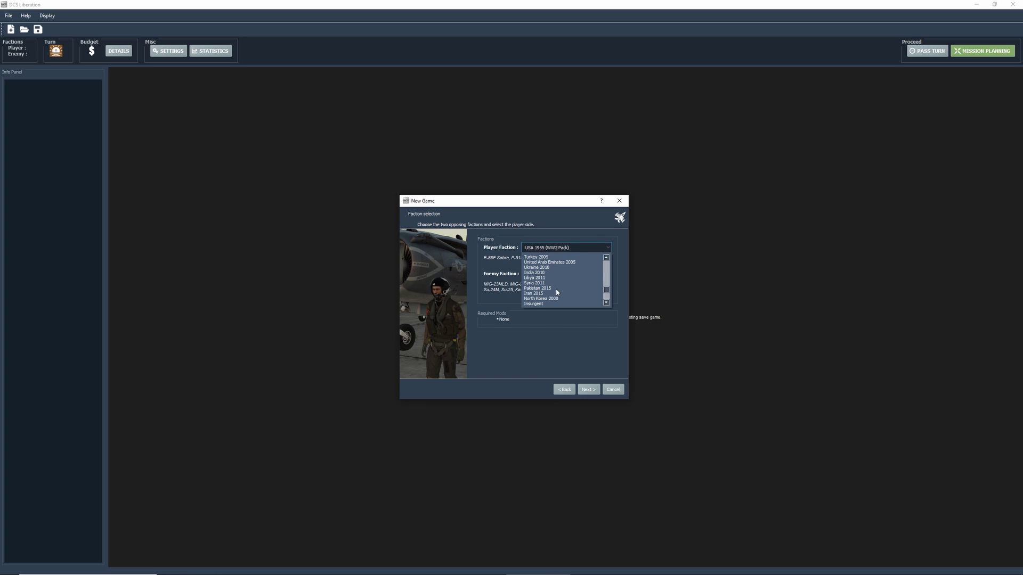
{"action": "scroll", "coordinate": [556, 279], "scroll_direction": "down", "scroll_amount": 1}
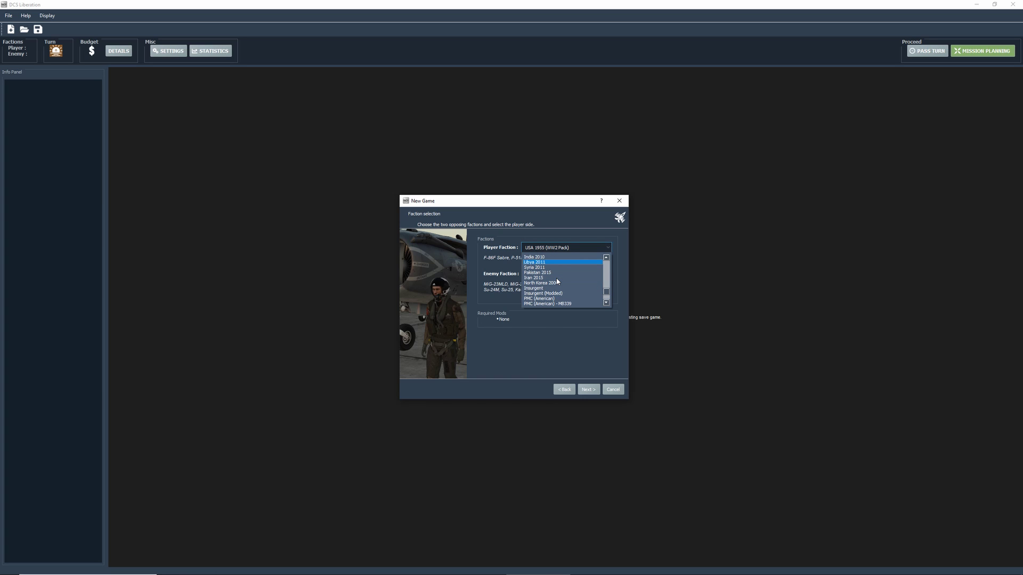
{"action": "scroll", "coordinate": [558, 287], "scroll_direction": "down", "scroll_amount": 1}
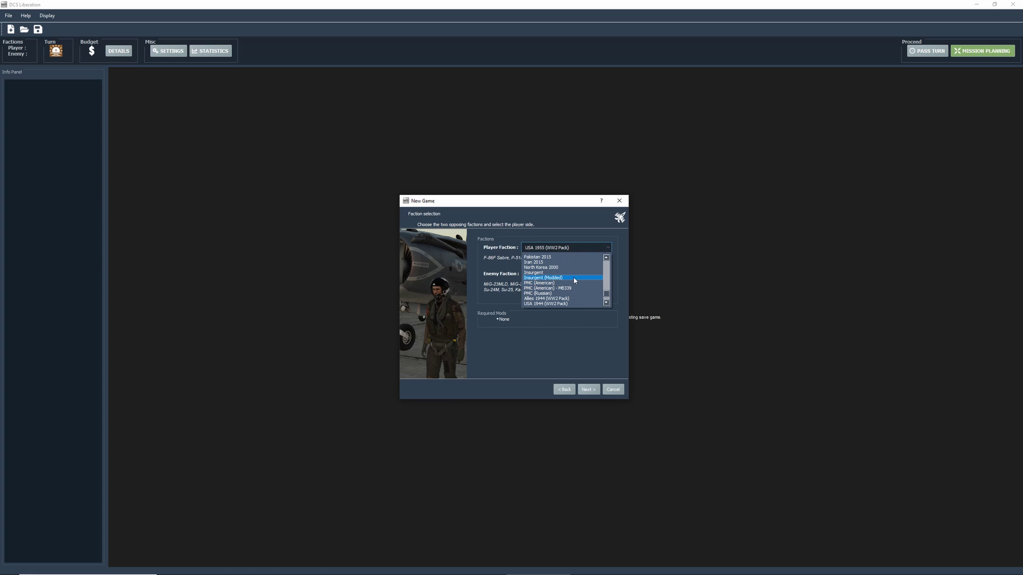
{"action": "scroll", "coordinate": [575, 282], "scroll_direction": "down", "scroll_amount": 1}
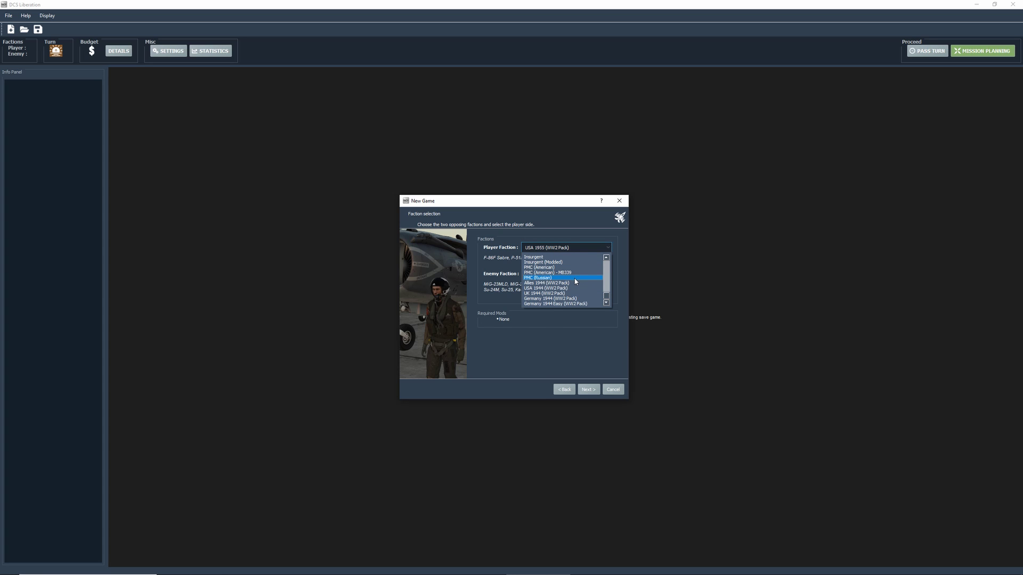
{"action": "left_click", "coordinate": [548, 288]}
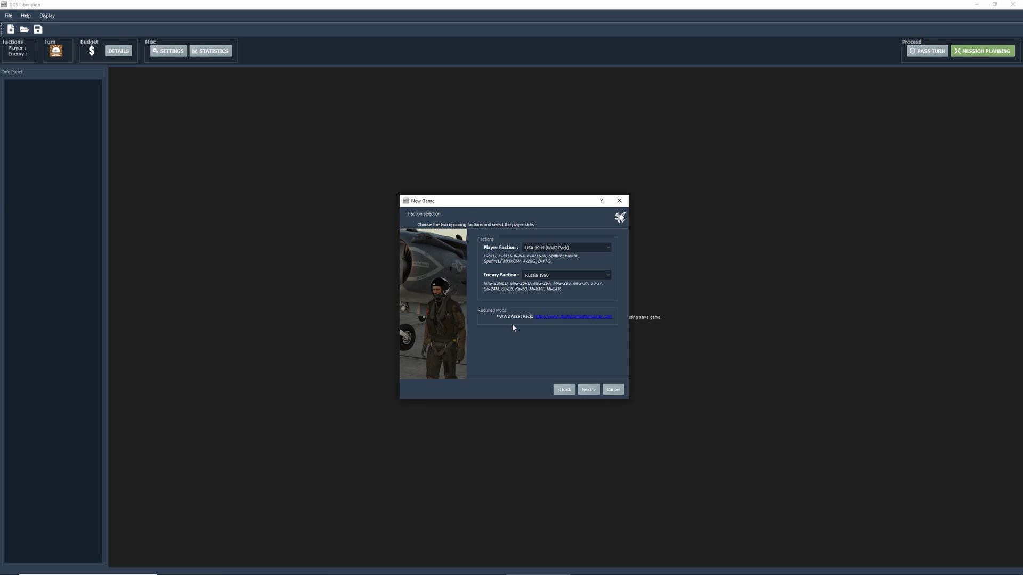
{"action": "left_click", "coordinate": [549, 249]}
{"action": "scroll", "coordinate": [591, 280], "scroll_direction": "up", "scroll_amount": 5}
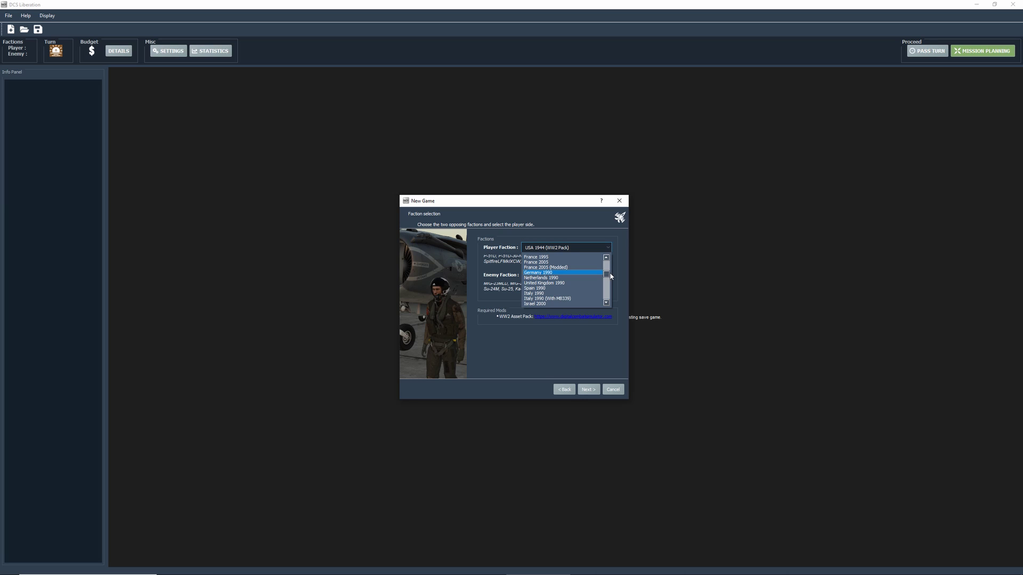
{"action": "scroll", "coordinate": [564, 272], "scroll_direction": "up", "scroll_amount": 5}
{"action": "left_click", "coordinate": [539, 257]}
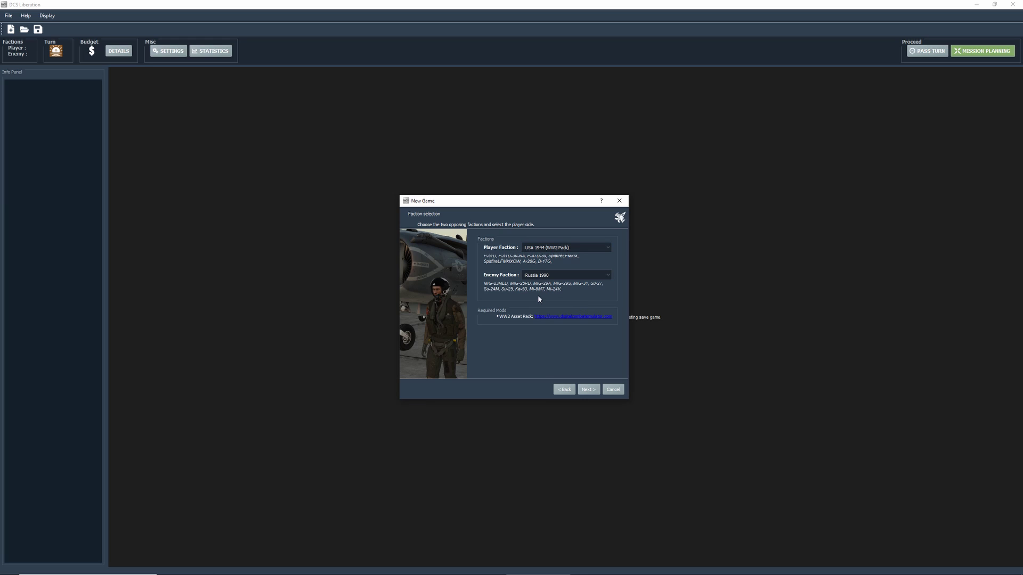
- Look through the available enemy factions and keep Russia 1990 selected
{"action": "left_click", "coordinate": [554, 276]}
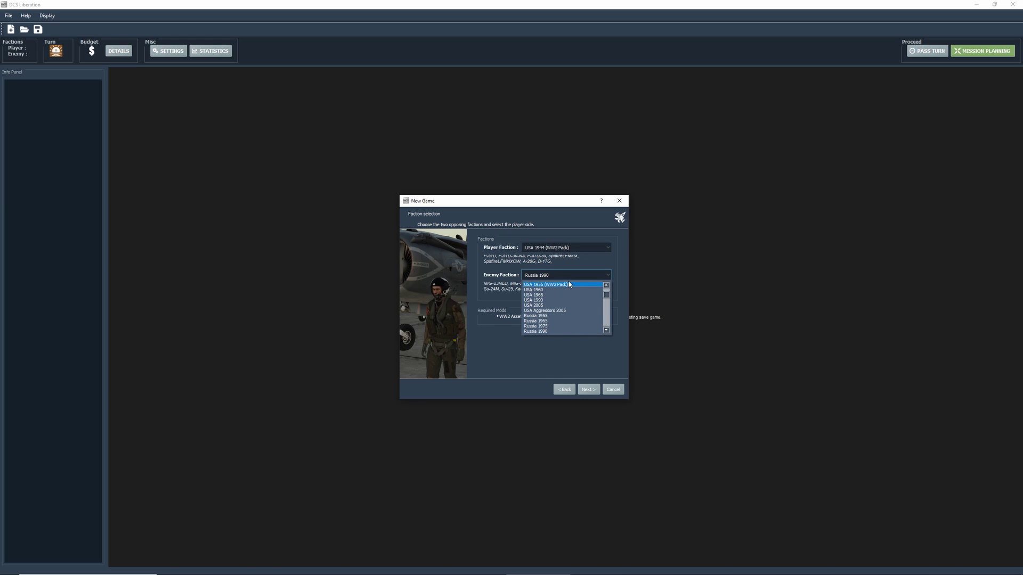
{"action": "scroll", "coordinate": [607, 294], "scroll_direction": "up", "scroll_amount": 2}
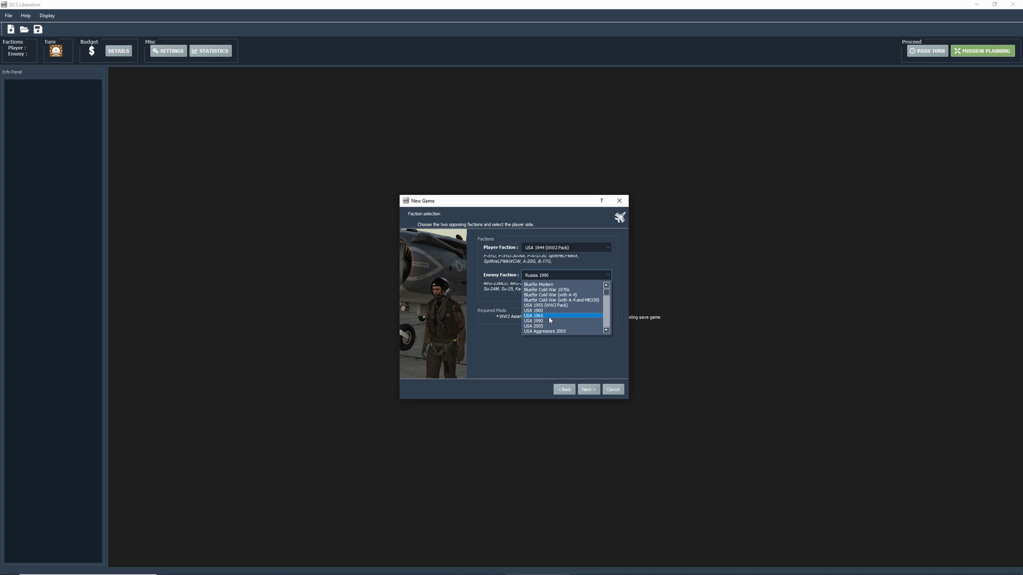
{"action": "scroll", "coordinate": [550, 322], "scroll_direction": "down", "scroll_amount": 2}
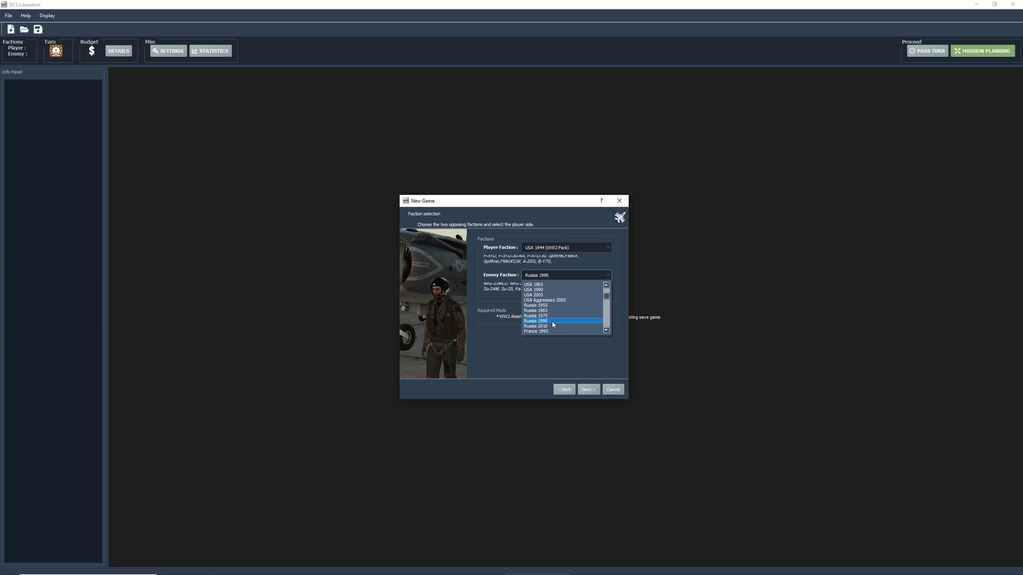
{"action": "left_click", "coordinate": [553, 322]}
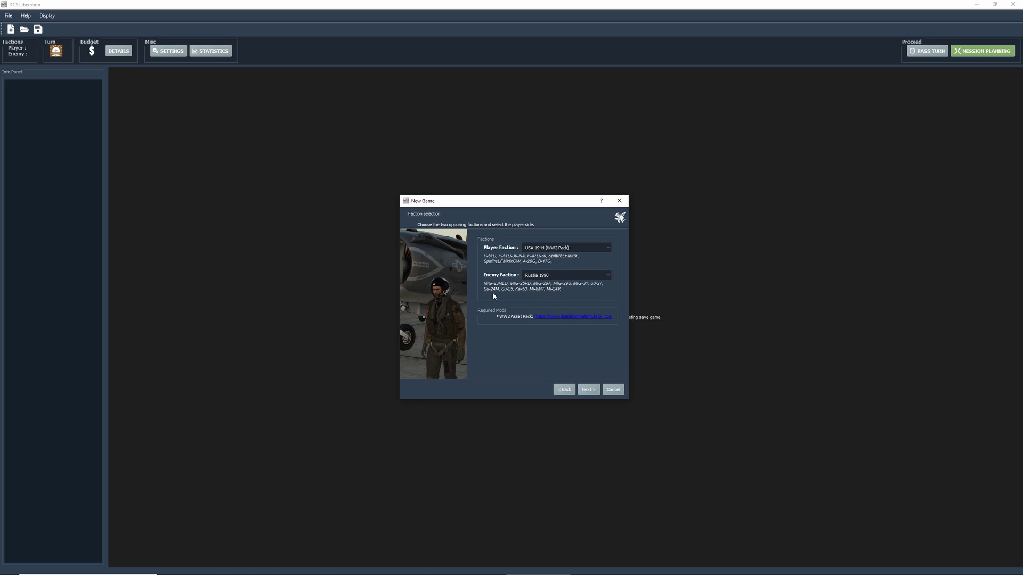
- Try Russia 2010 as the enemy faction and switch back to Russia 1990
{"action": "left_click", "coordinate": [555, 278]}
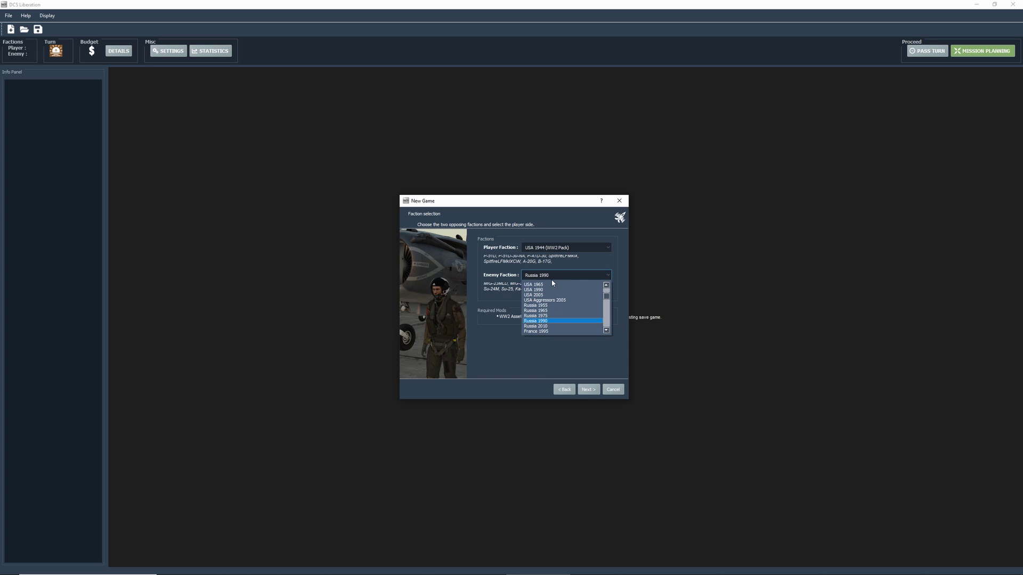
{"action": "left_click", "coordinate": [546, 326]}
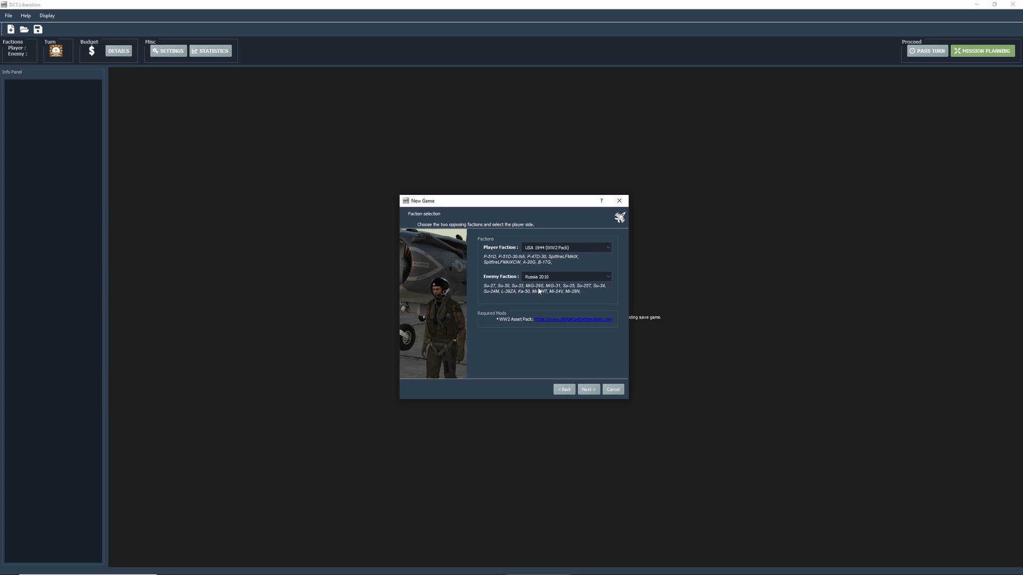
{"action": "left_click", "coordinate": [592, 277]}
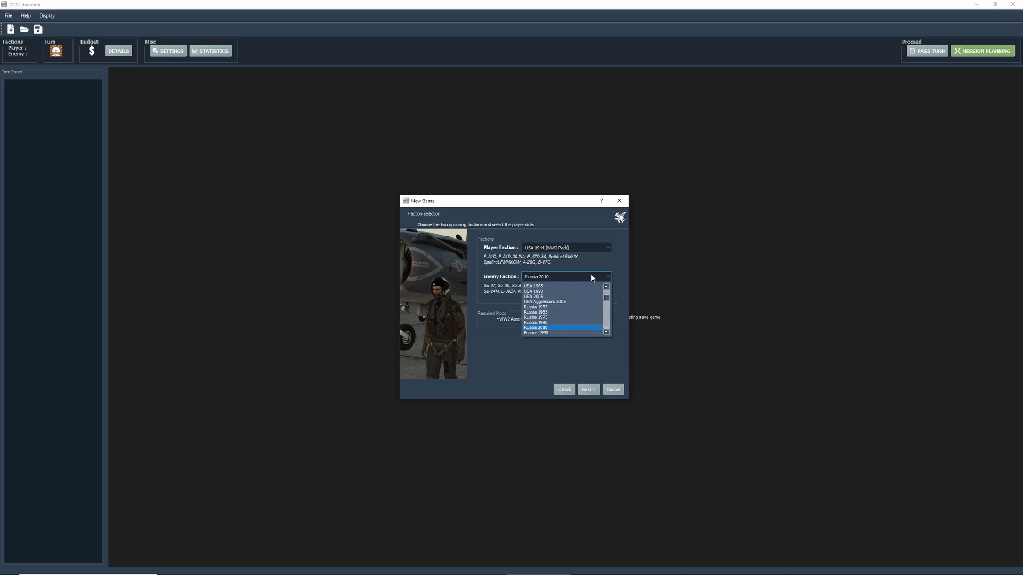
{"action": "left_click", "coordinate": [564, 322]}
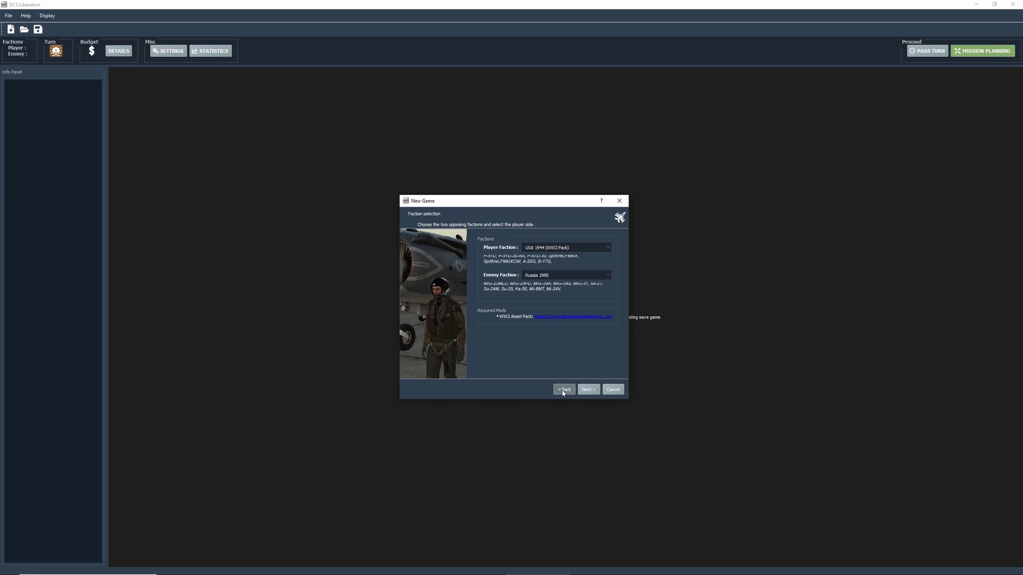
- Set the player faction to Bluefor Modern and continue to the theater configuration
{"action": "left_click", "coordinate": [544, 251]}
{"action": "scroll", "coordinate": [545, 294], "scroll_direction": "up", "scroll_amount": 3}
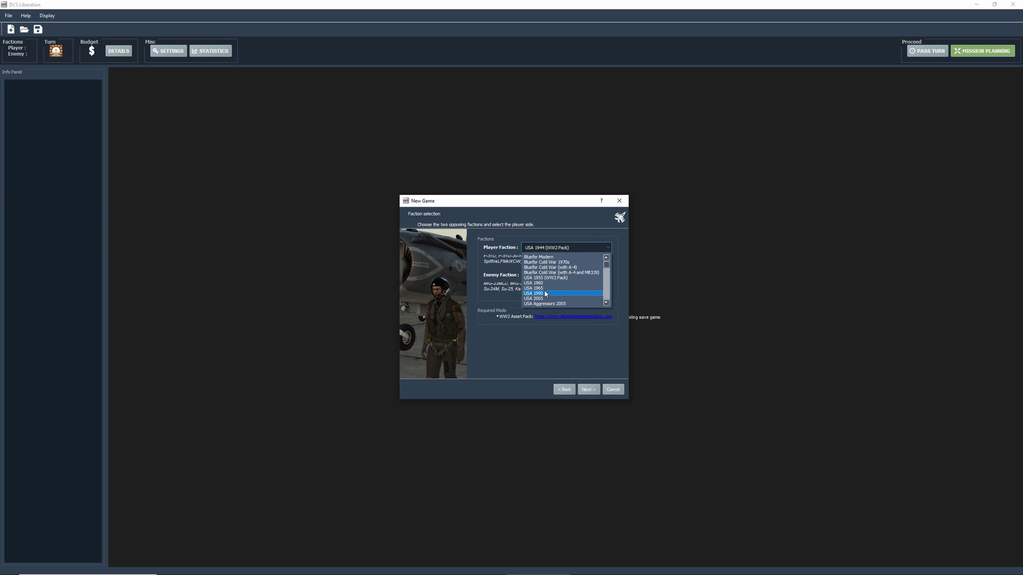
{"action": "left_click", "coordinate": [550, 257]}
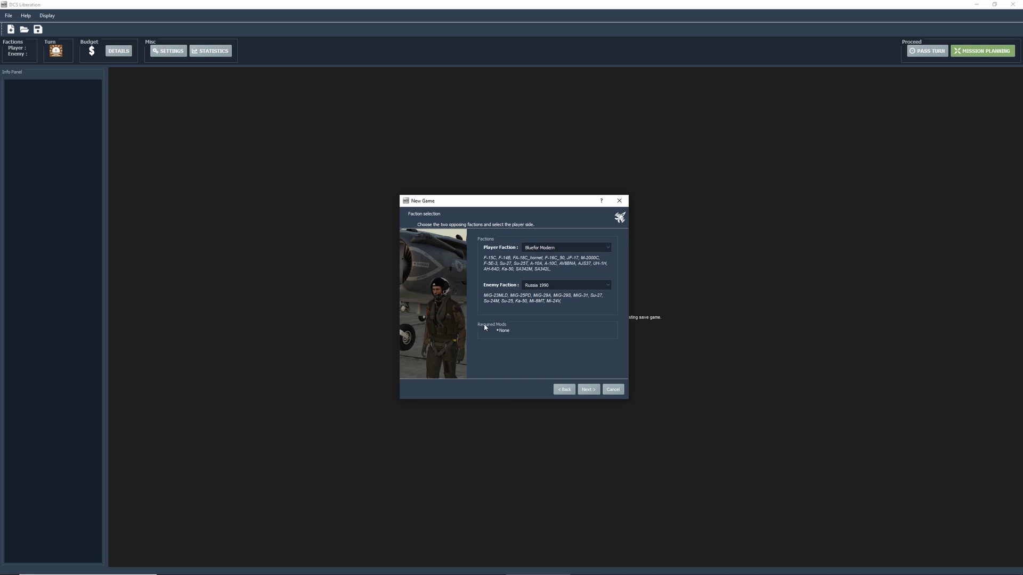
{"action": "left_click", "coordinate": [586, 392]}
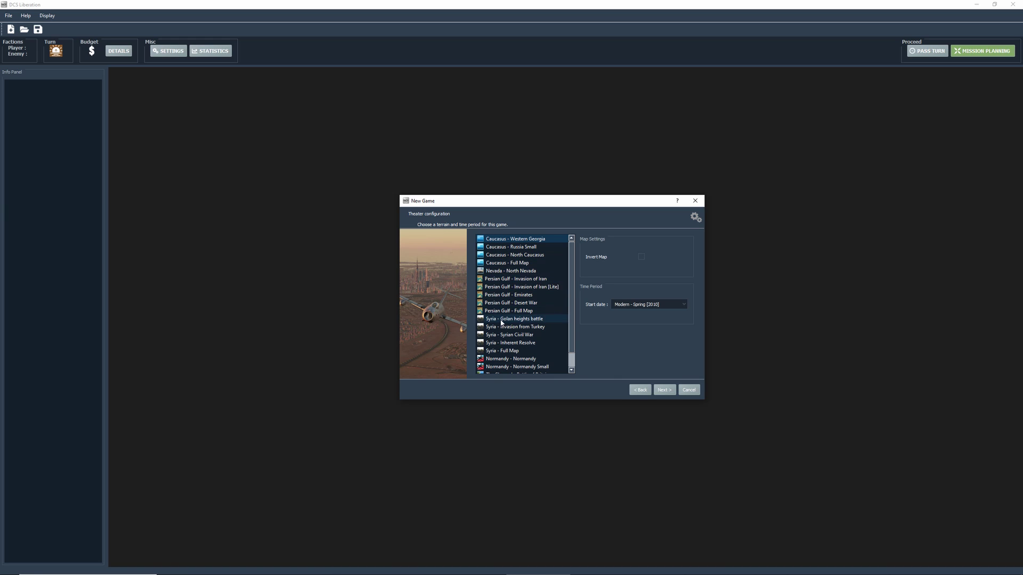
- Choose the Syria - Invasion from Turkey theater with the Modern - Spring [2010] start date and proceed to the miscellaneous settings
{"action": "scroll", "coordinate": [501, 323], "scroll_direction": "down", "scroll_amount": 1}
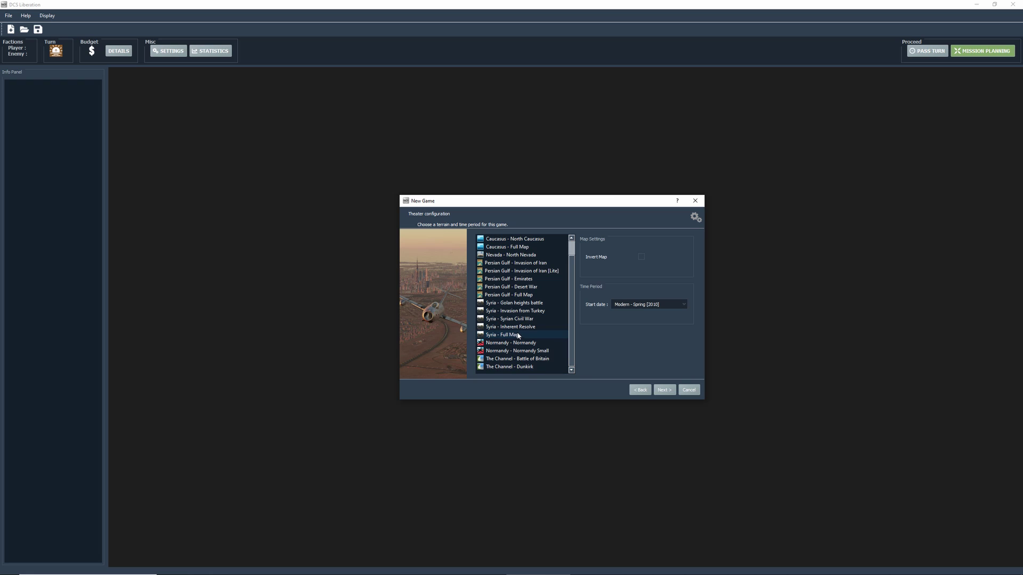
{"action": "left_click", "coordinate": [525, 311]}
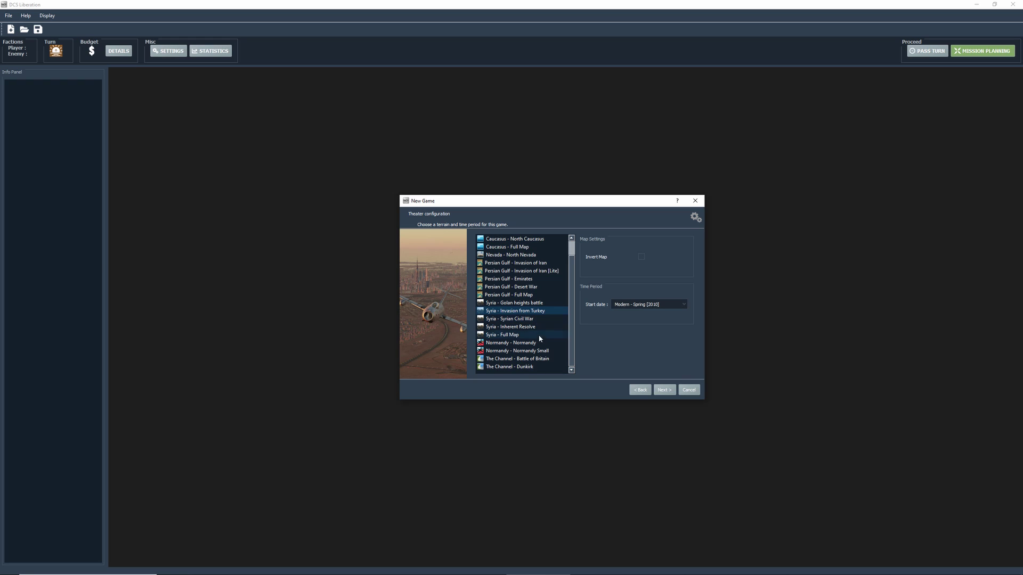
{"action": "left_click", "coordinate": [643, 304]}
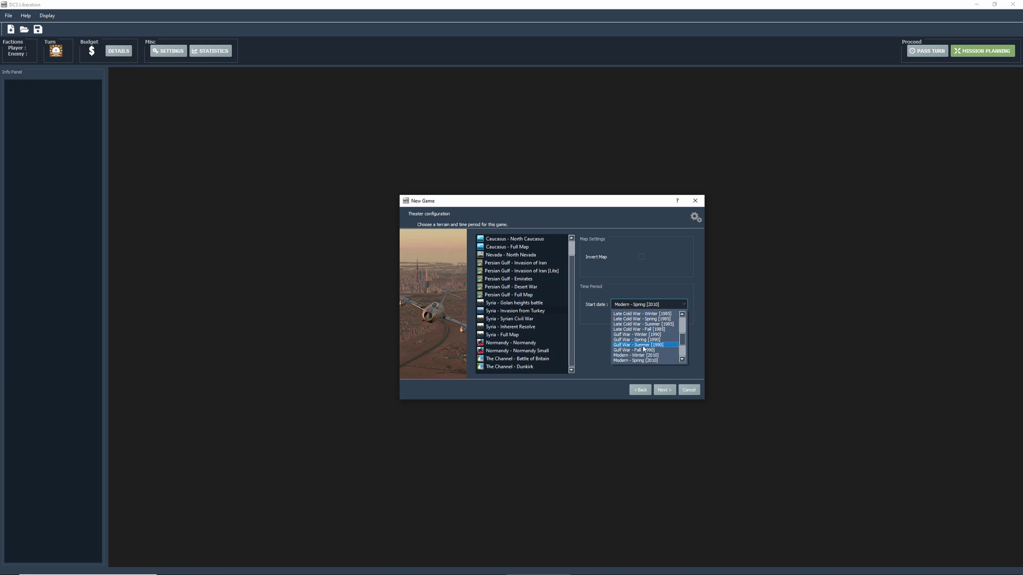
{"action": "scroll", "coordinate": [643, 359], "scroll_direction": "down", "scroll_amount": 1}
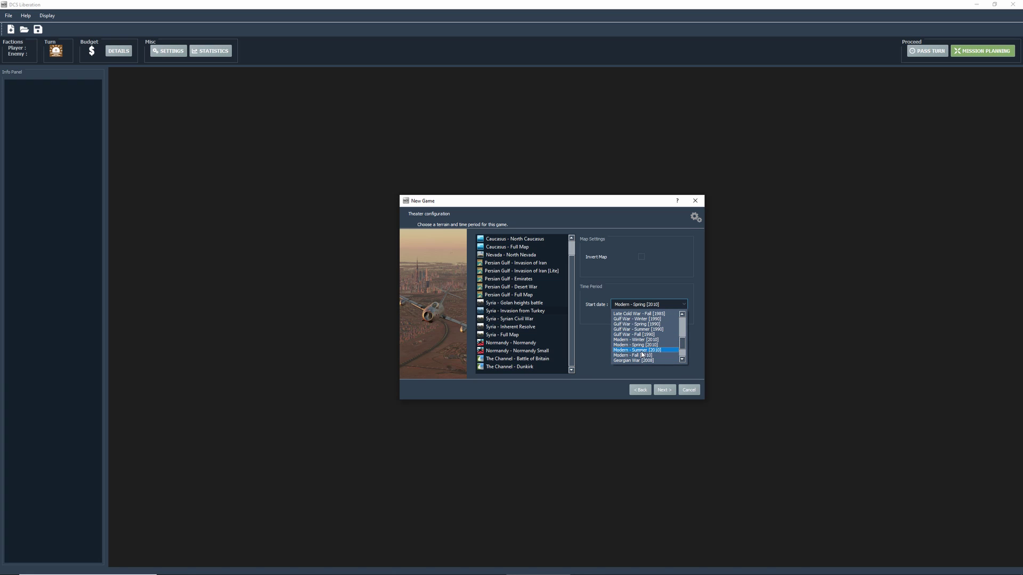
{"action": "left_click", "coordinate": [641, 345]}
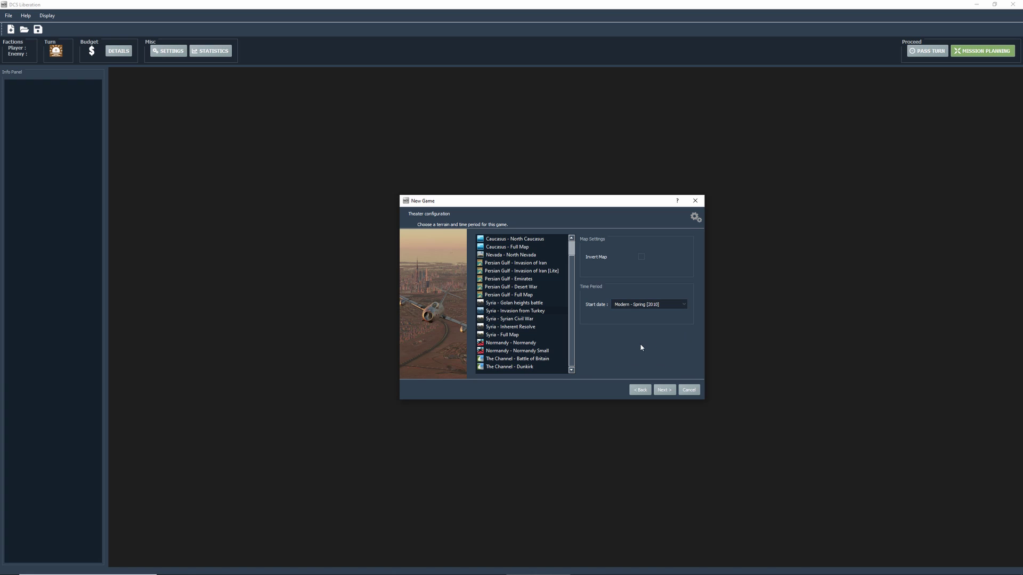
{"action": "left_click", "coordinate": [664, 391]}
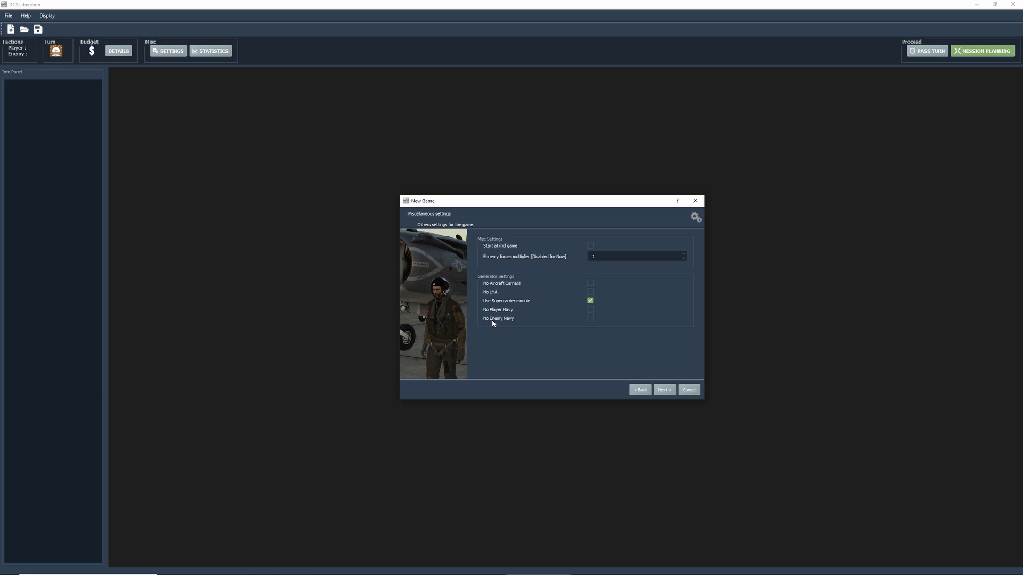
- Enable No Enemy Navy in the generator settings and generate the new game
{"action": "left_click", "coordinate": [589, 319]}
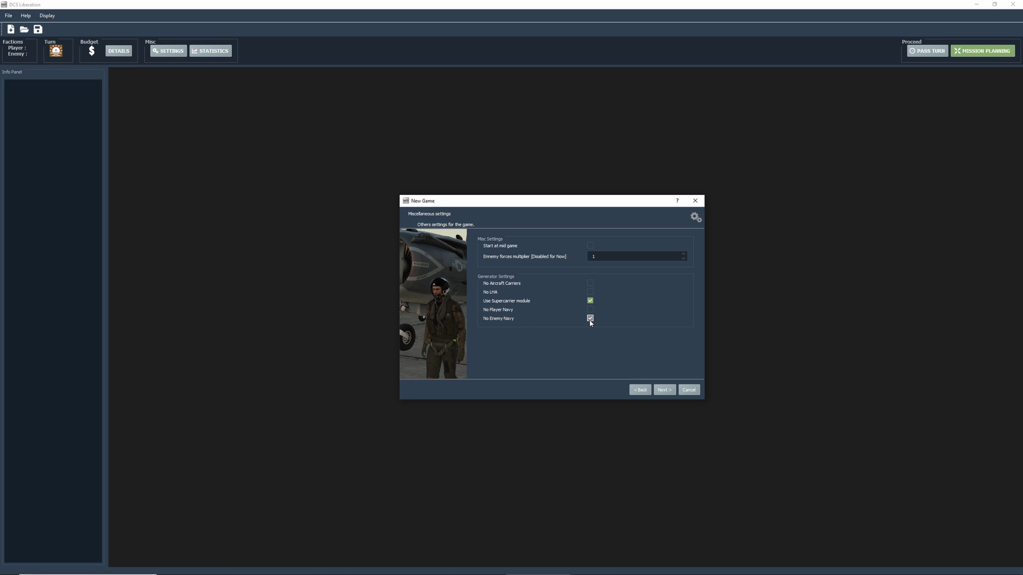
{"action": "left_click", "coordinate": [664, 393]}
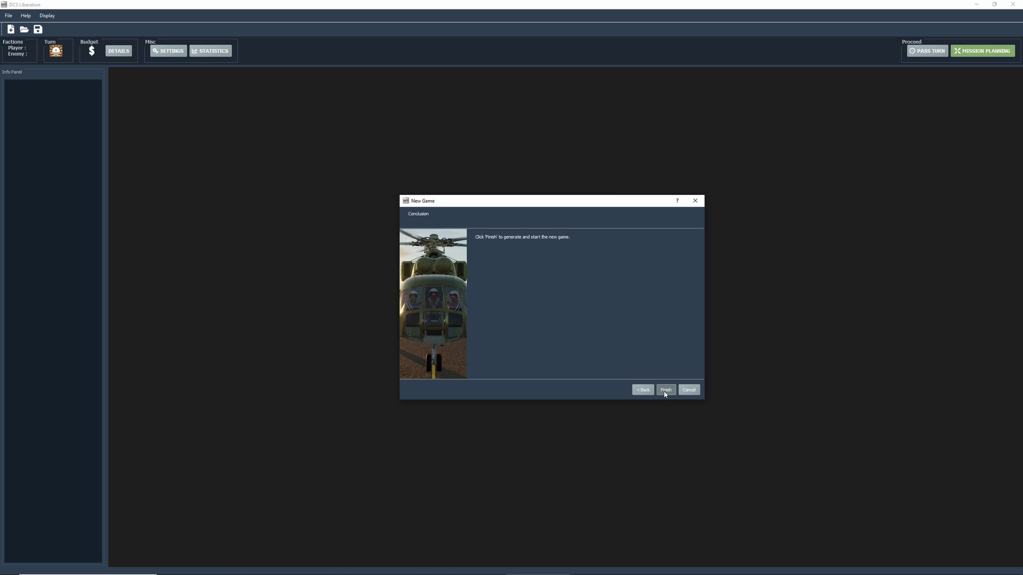
{"action": "left_click", "coordinate": [666, 391]}
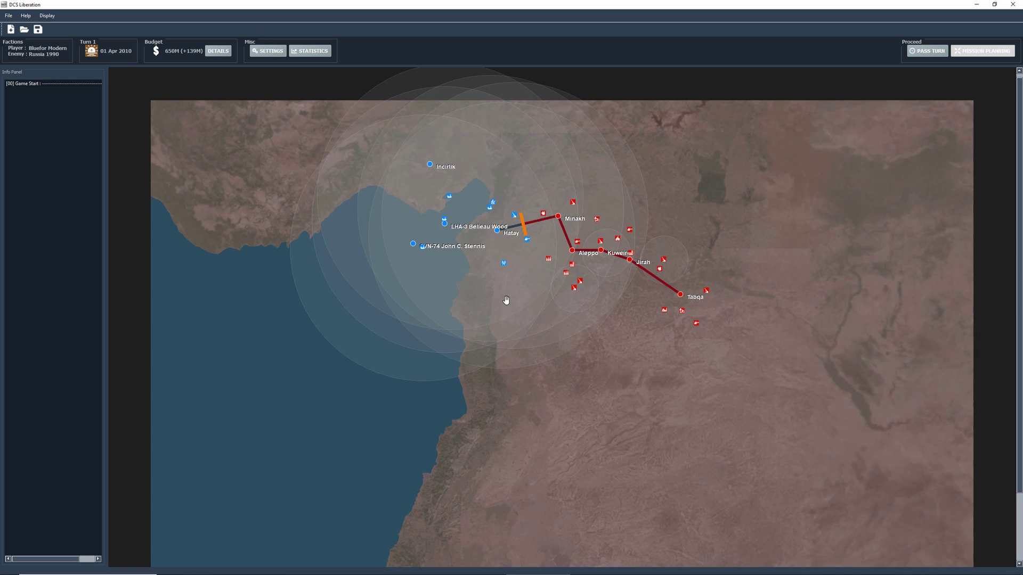
- Examine the campaign map, checking the friendly sites around Hatay, the front line and the enemy positions near Minakh
{"action": "scroll", "coordinate": [510, 224], "scroll_direction": "up", "scroll_amount": 3}
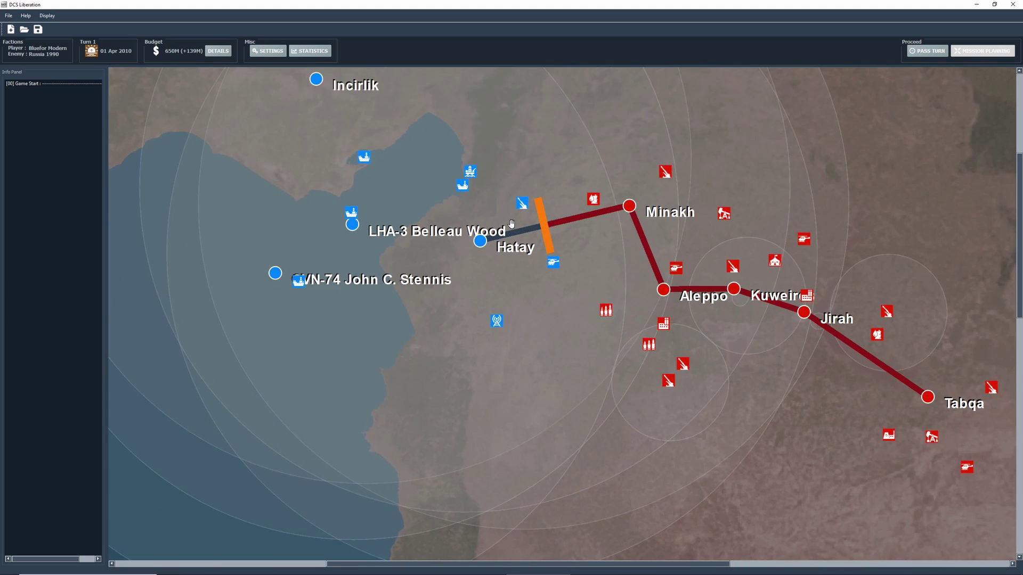
{"action": "scroll", "coordinate": [509, 224], "scroll_direction": "down", "scroll_amount": 1}
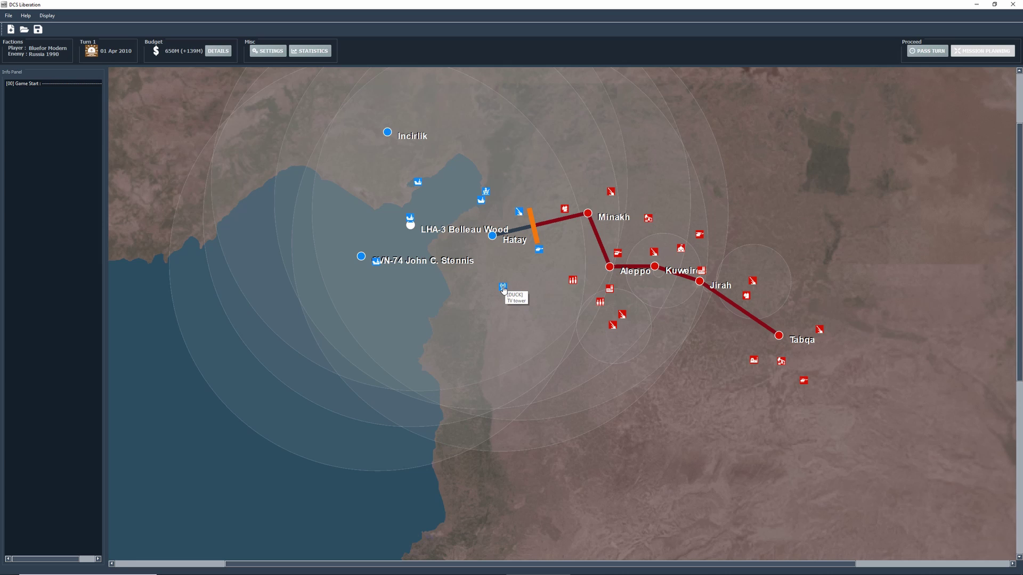
{"action": "mouse_move", "coordinate": [540, 252]}
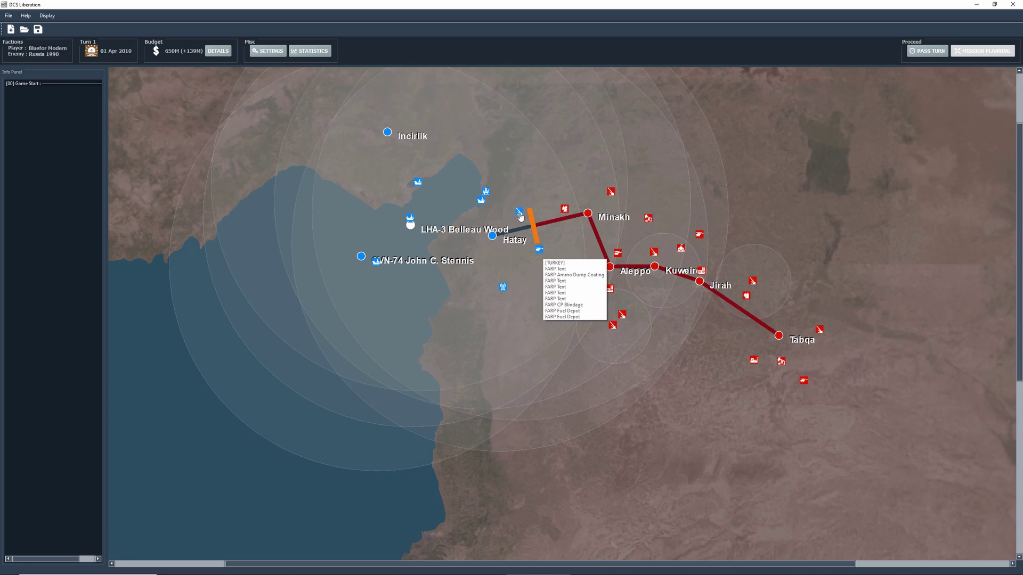
{"action": "mouse_move", "coordinate": [521, 215]}
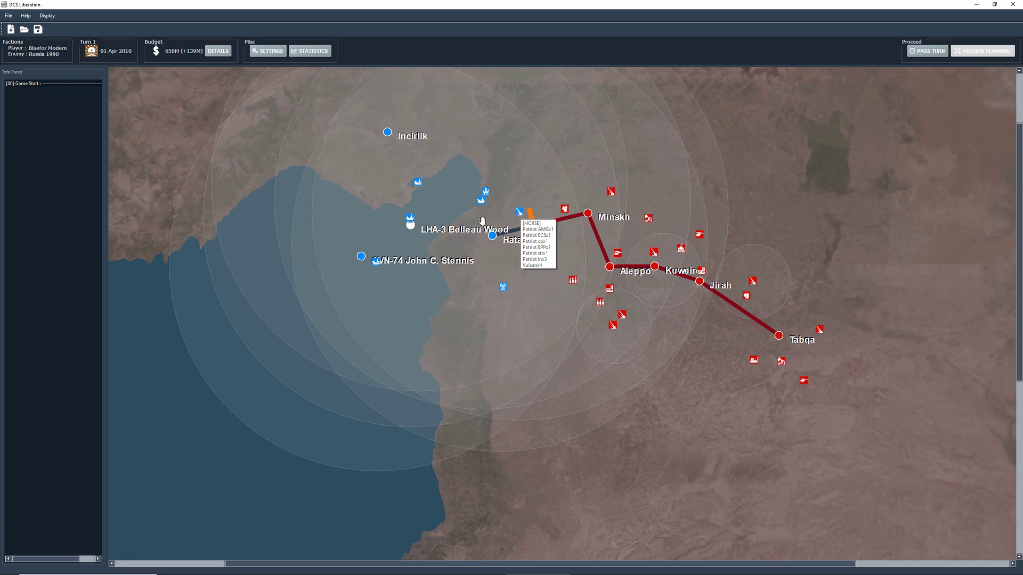
{"action": "mouse_move", "coordinate": [482, 203]}
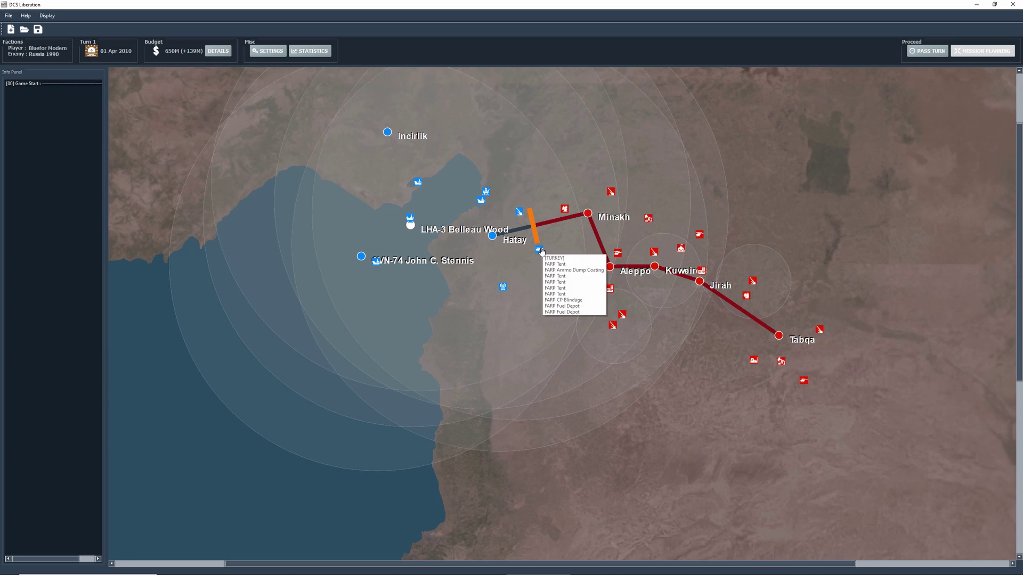
{"action": "mouse_move", "coordinate": [503, 290]}
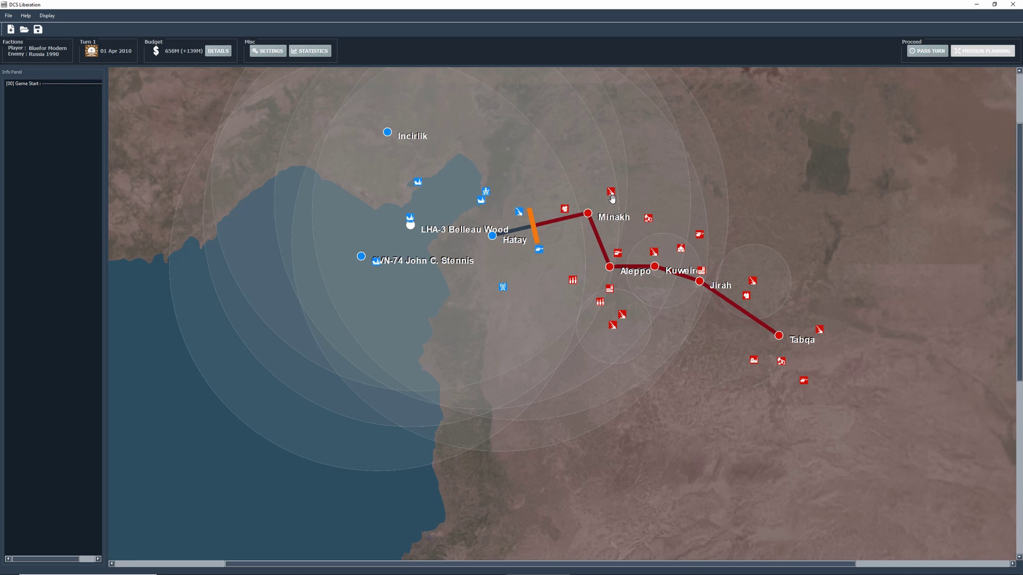
{"action": "scroll", "coordinate": [599, 207], "scroll_direction": "up", "scroll_amount": 3}
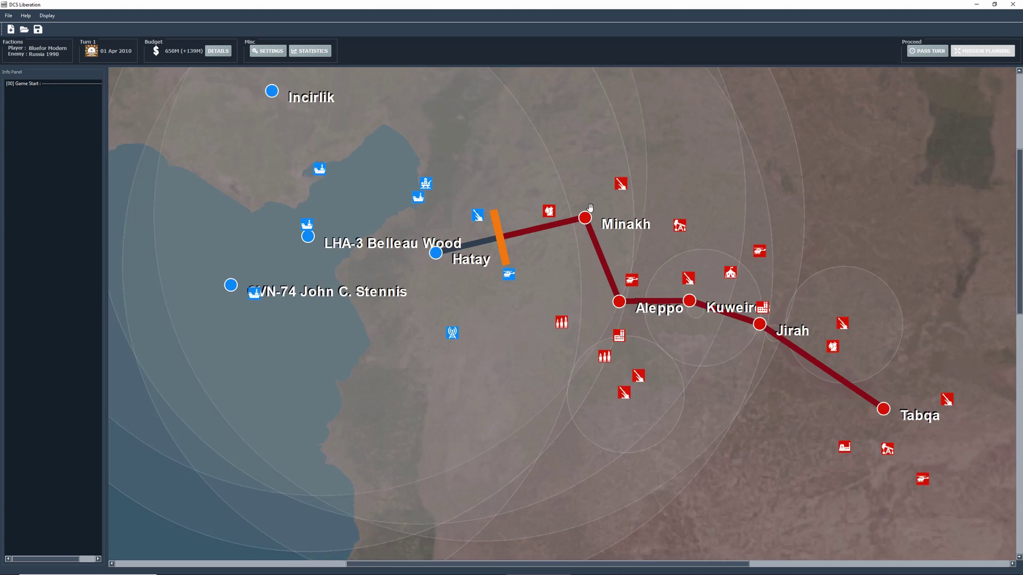